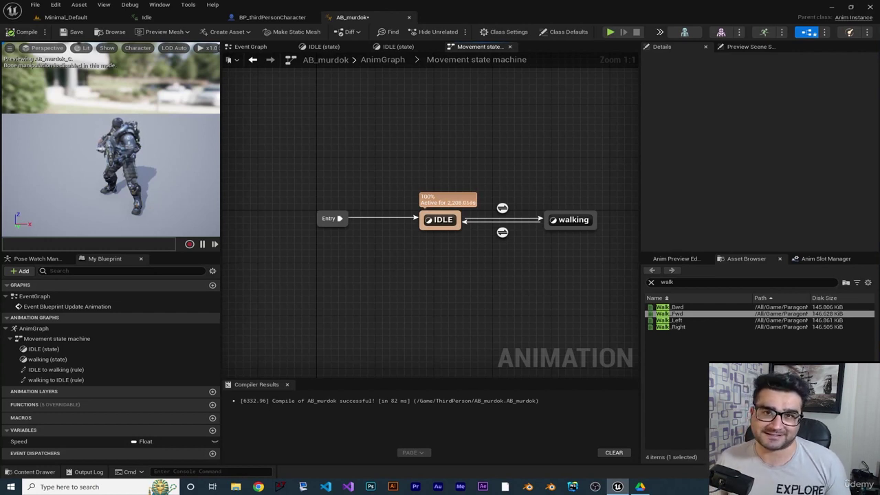
- Open the Content Drawer on the ThirdPerson folder and bring up its new-asset creation menu
{"action": "left_click", "coordinate": [31, 471]}
{"action": "right_click", "coordinate": [428, 408]}
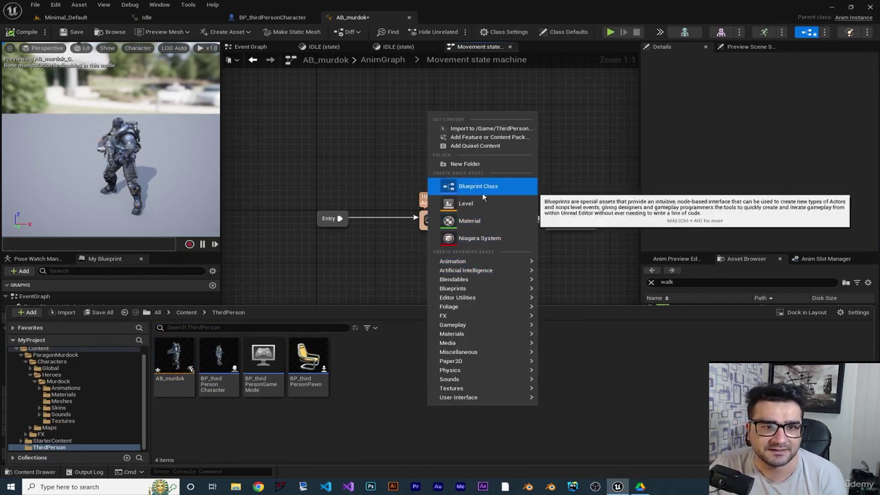
- Close AB_murdok's two IDLE state graphs, the Movement state machine and the Event Graph tabs
{"action": "left_click", "coordinate": [253, 47]}
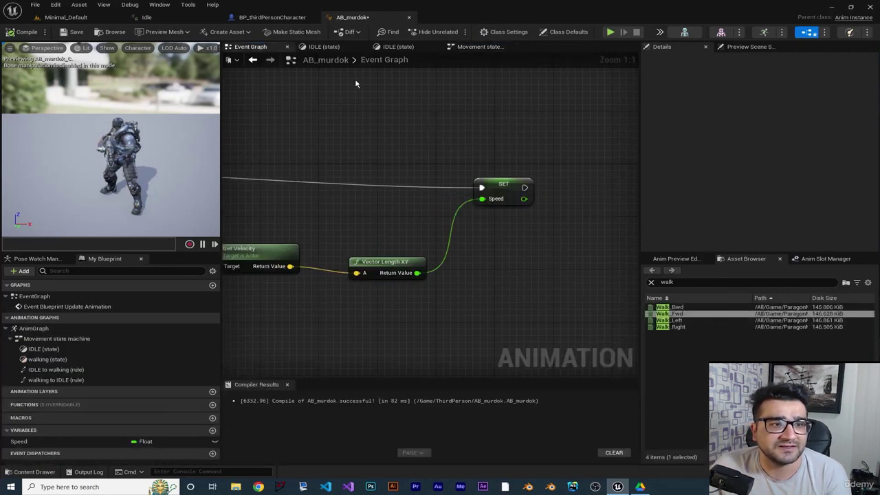
{"action": "scroll", "coordinate": [385, 268], "scroll_direction": "down", "scroll_amount": 4}
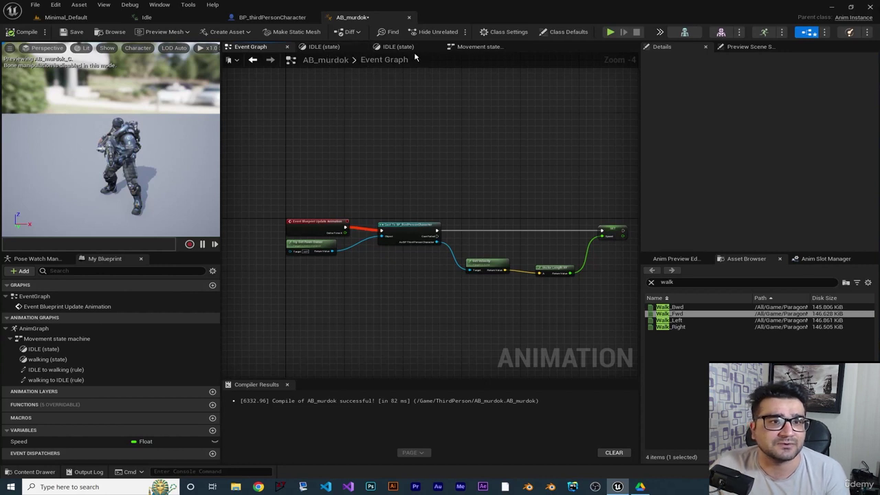
{"action": "left_click", "coordinate": [362, 47]}
{"action": "left_click", "coordinate": [362, 47]}
{"action": "left_click", "coordinate": [362, 47]}
{"action": "left_click", "coordinate": [286, 46]}
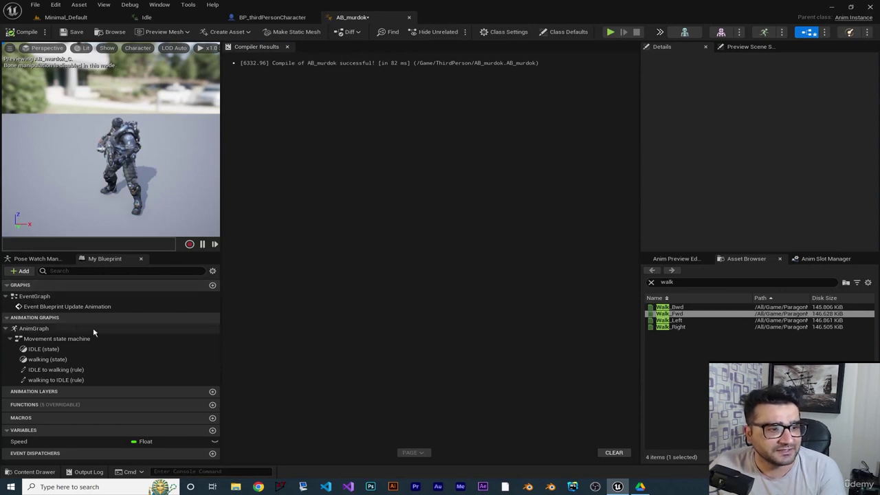
- Reopen AB_murdok's Event Graph and AnimGraph, then switch to BP_thirdPersonCharacter's Event Graph
{"action": "double_click", "coordinate": [33, 296]}
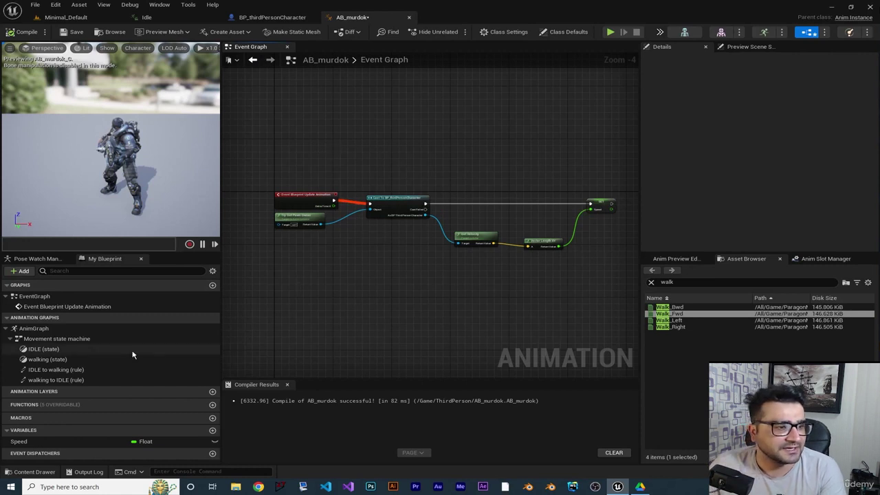
{"action": "double_click", "coordinate": [35, 328]}
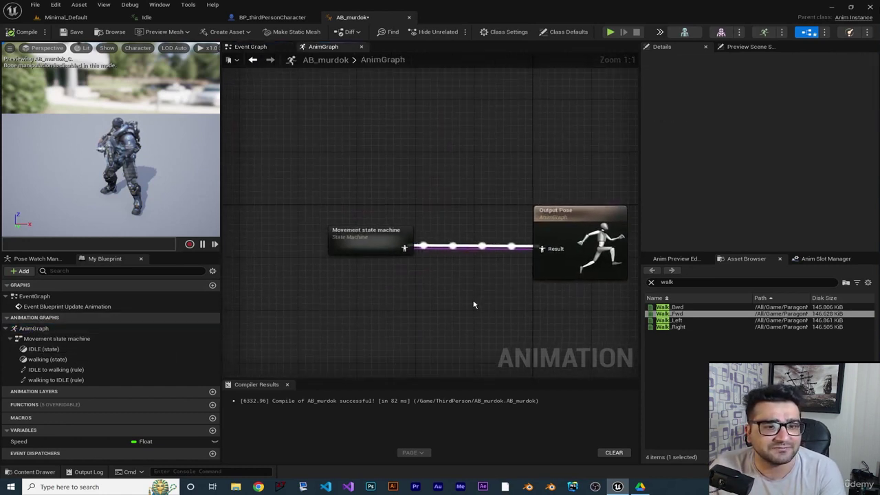
{"action": "right_click_drag", "start_coordinate": [471, 304], "coordinate": [440, 287]}
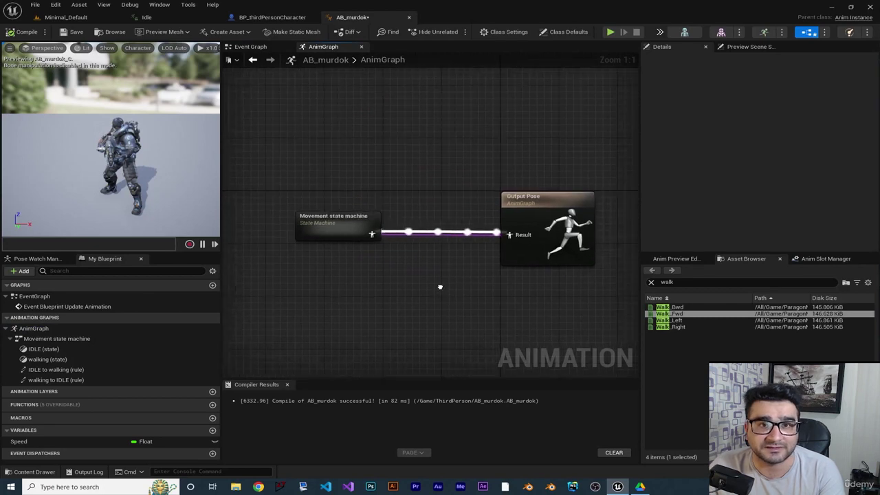
{"action": "left_click", "coordinate": [269, 17]}
{"action": "right_click_drag", "start_coordinate": [189, 204], "coordinate": [210, 196]}
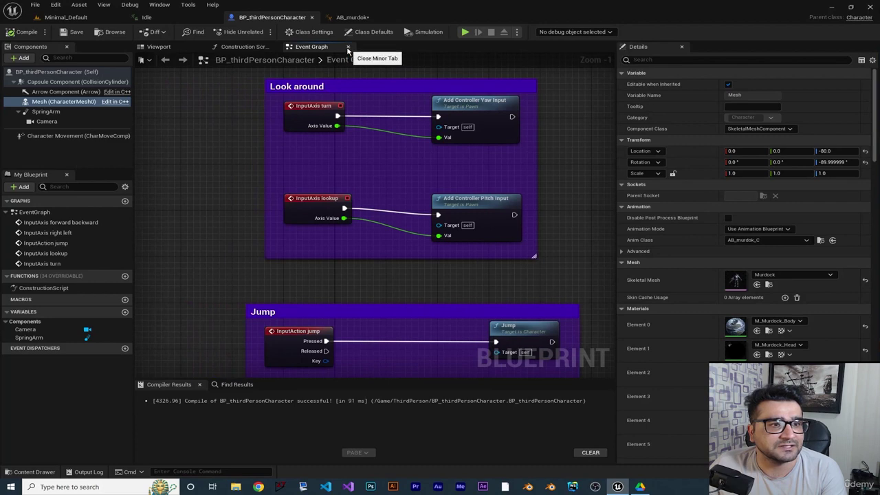
- Close the character's Construction Script and Viewport tabs, then reopen Event Graph and Construction Script
{"action": "left_click", "coordinate": [255, 46]}
{"action": "left_click", "coordinate": [273, 47]}
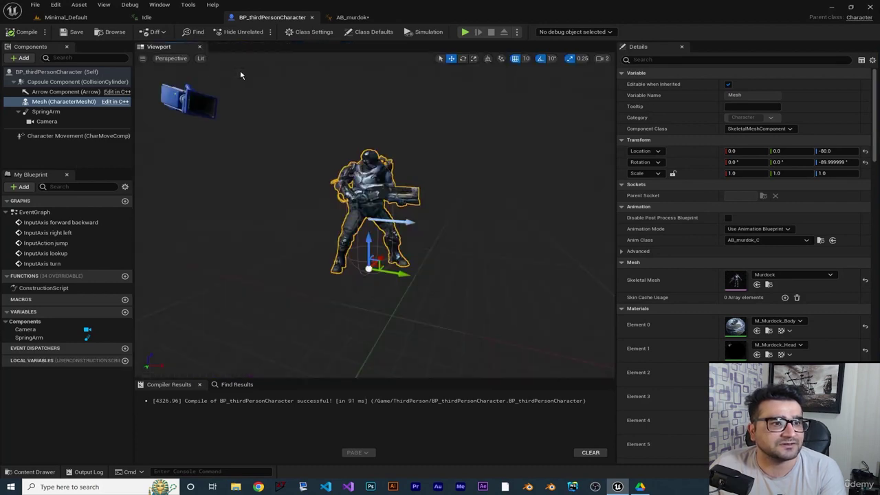
{"action": "left_click", "coordinate": [199, 47]}
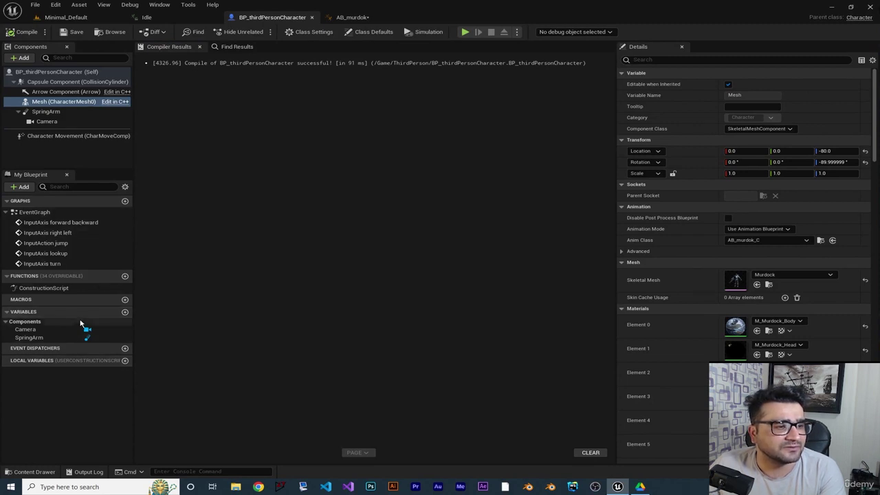
{"action": "double_click", "coordinate": [31, 212]}
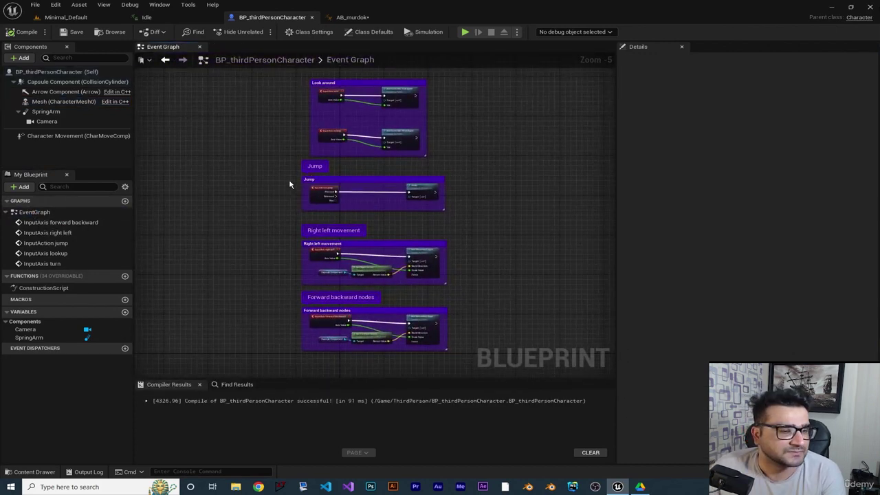
{"action": "double_click", "coordinate": [61, 289]}
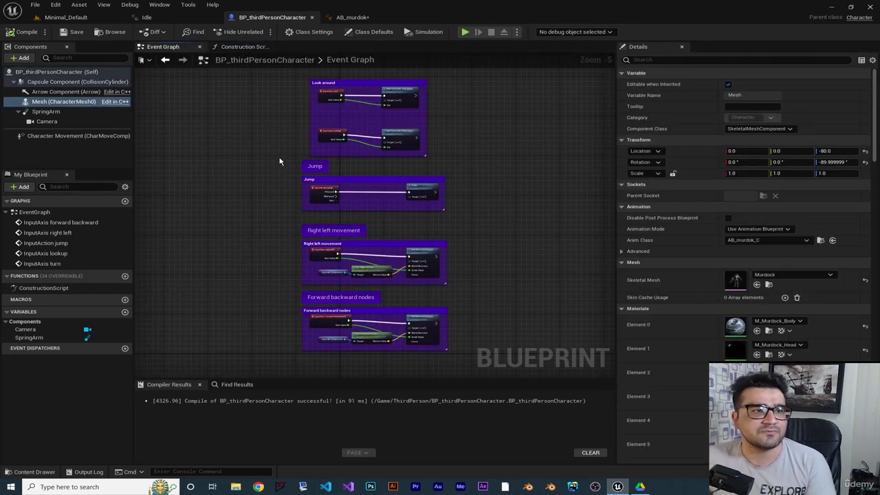
- Restore the character Viewport from the Window menu, orbit it, and return to AB_murdok
{"action": "left_click", "coordinate": [161, 6]}
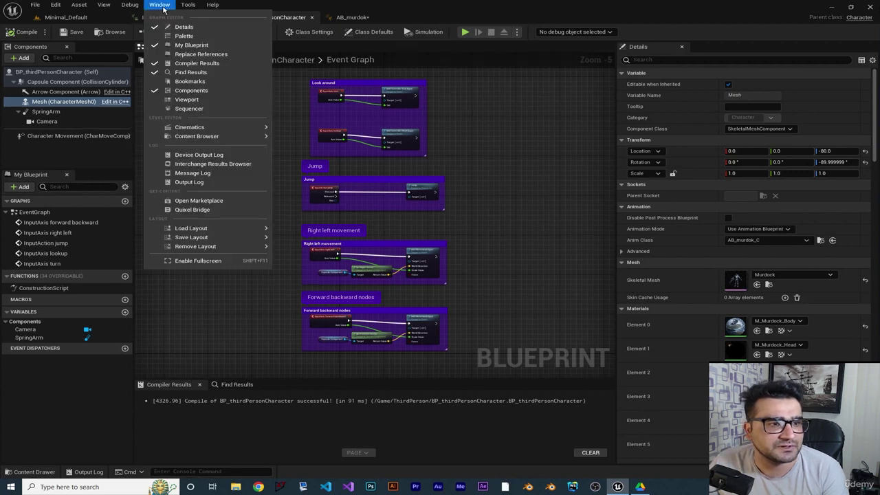
{"action": "left_click", "coordinate": [186, 99]}
{"action": "right_click_drag", "start_coordinate": [330, 179], "coordinate": [314, 188]}
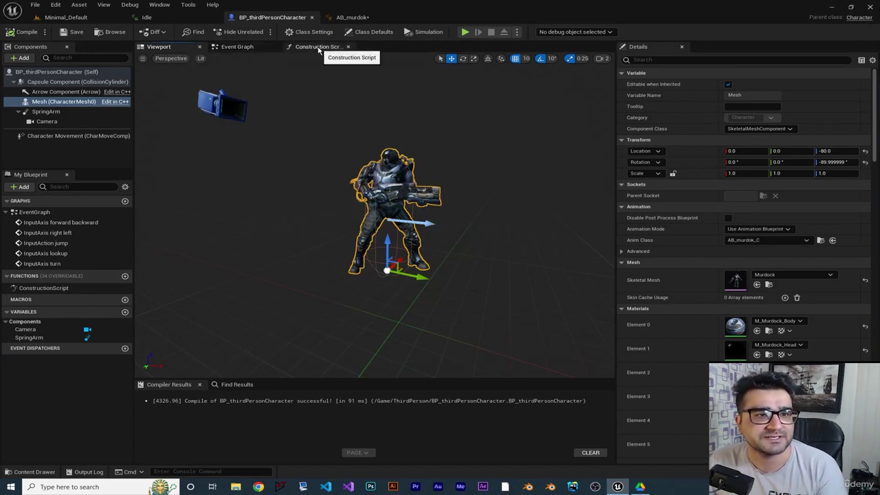
{"action": "left_click", "coordinate": [350, 18]}
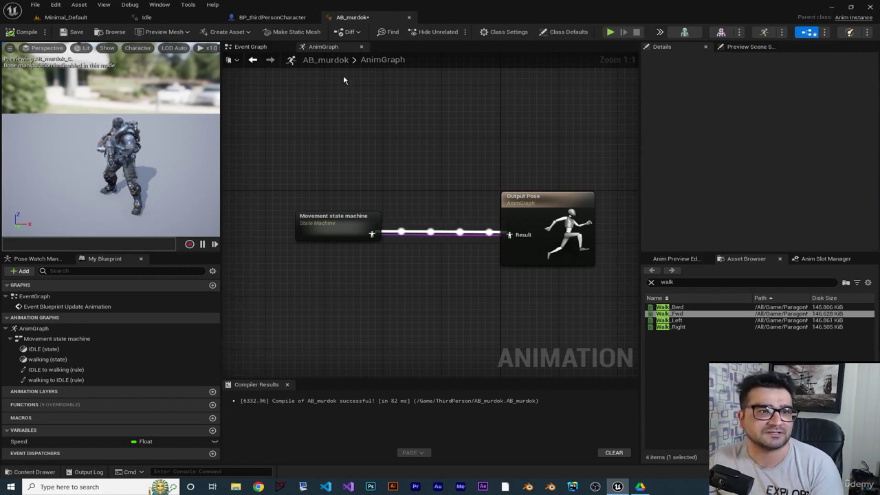
- Zoom and pan AB_murdok's Event Graph to the Get Velocity, Vector Length XY and SET Speed nodes
{"action": "left_click", "coordinate": [255, 47]}
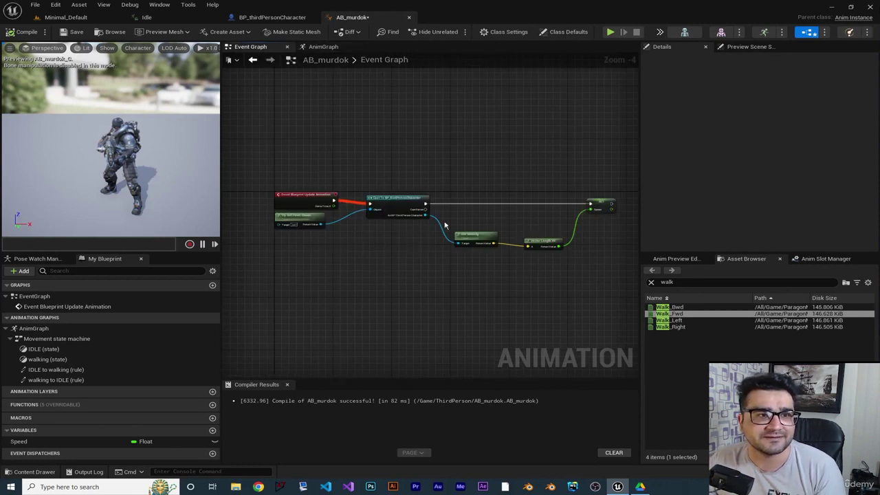
{"action": "left_click", "coordinate": [323, 46]}
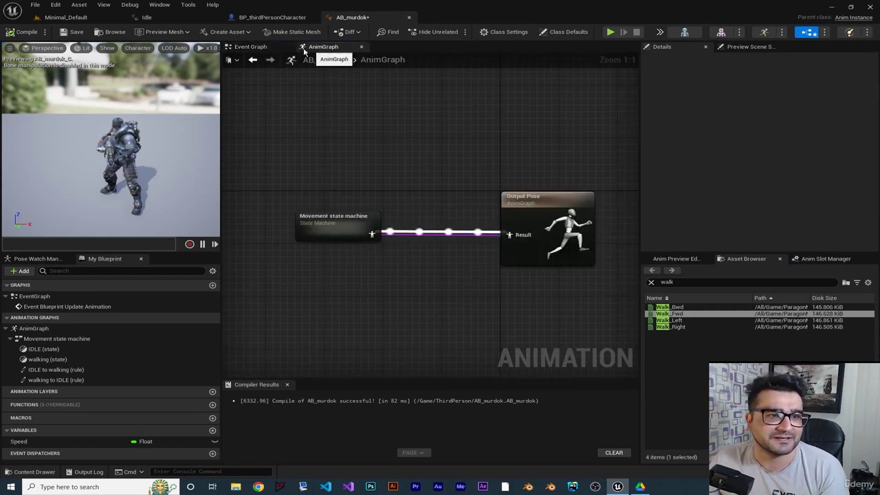
{"action": "left_click", "coordinate": [250, 47]}
{"action": "scroll", "coordinate": [397, 237], "scroll_direction": "up", "scroll_amount": 3}
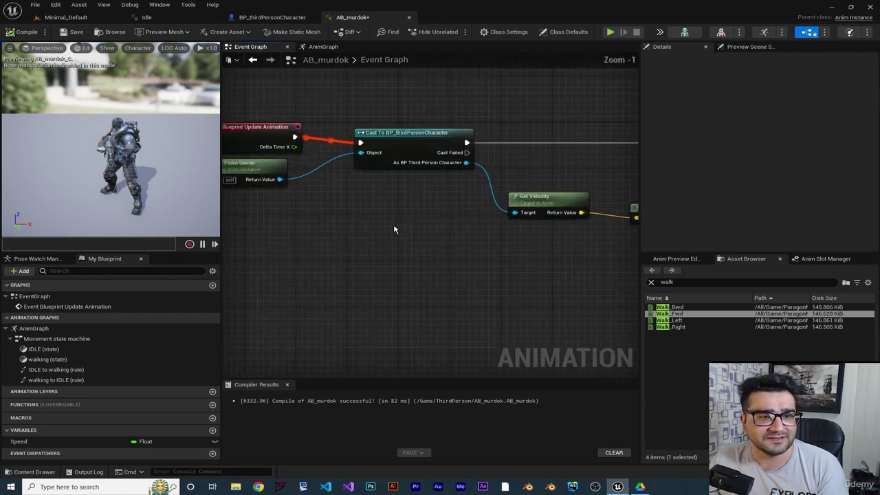
{"action": "right_click_drag", "start_coordinate": [397, 230], "coordinate": [329, 249]}
{"action": "right_click_drag", "start_coordinate": [459, 279], "coordinate": [382, 275]}
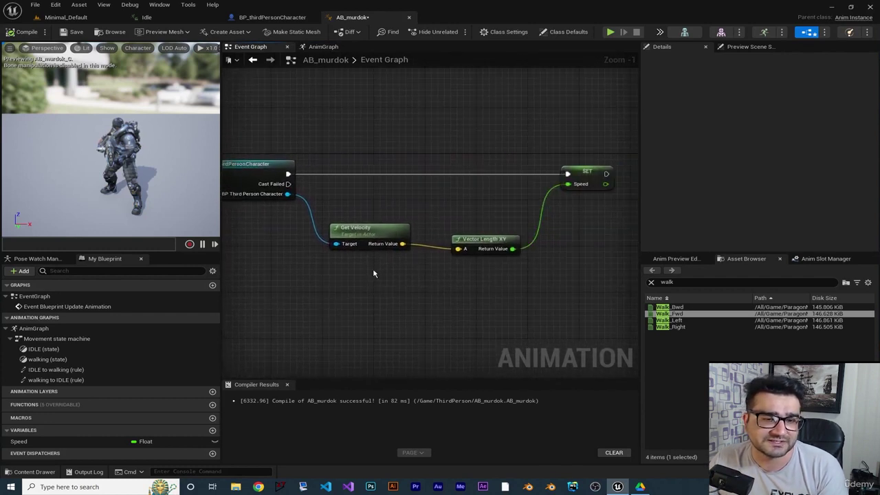
{"action": "scroll", "coordinate": [478, 268], "scroll_direction": "up", "scroll_amount": 1}
{"action": "right_click_drag", "start_coordinate": [477, 269], "coordinate": [553, 287]}
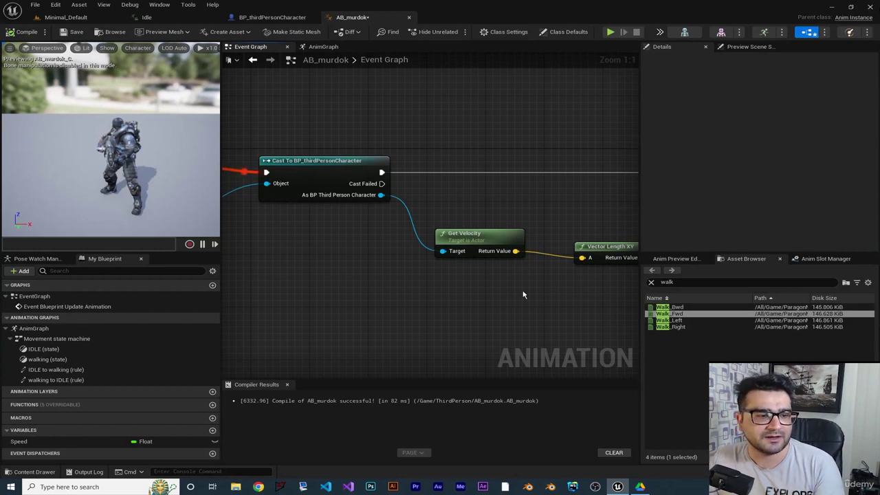
{"action": "right_click_drag", "start_coordinate": [522, 295], "coordinate": [346, 287]}
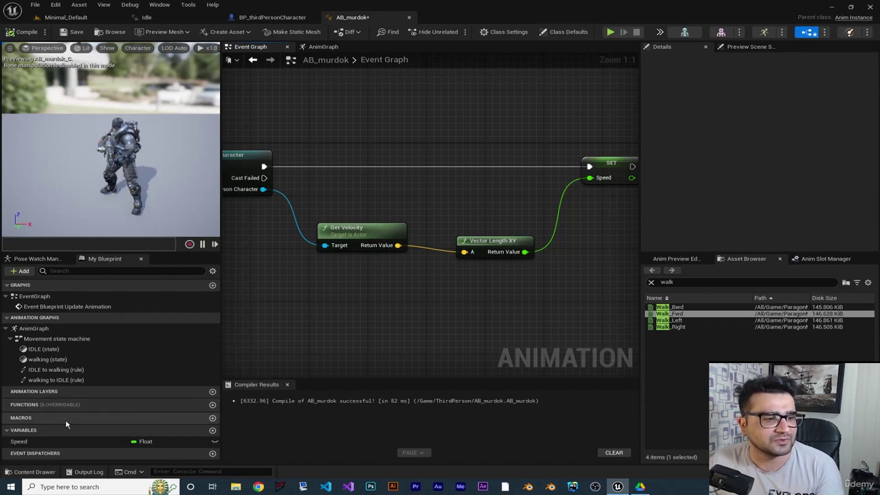
{"action": "right_click_drag", "start_coordinate": [489, 301], "coordinate": [449, 313]}
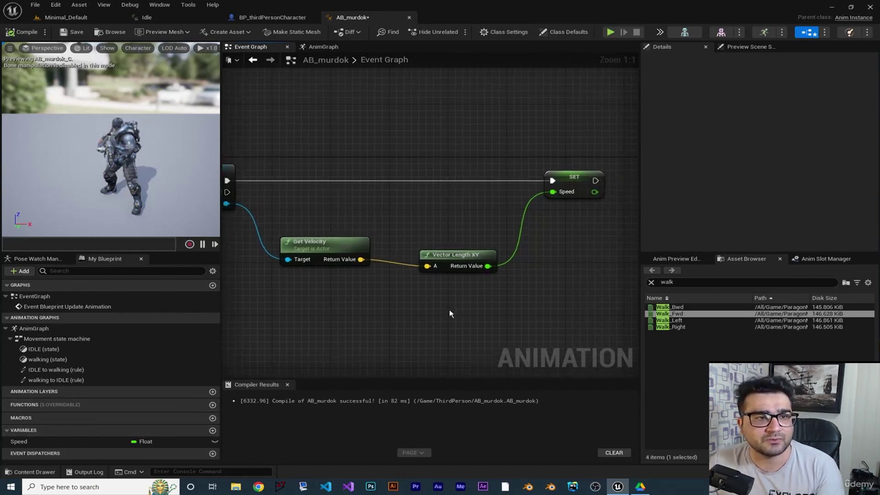
- Play the Minimal_Default level, run the character forward and right, stop, then open BP_thirdPersonCharacter
{"action": "left_click", "coordinate": [66, 17]}
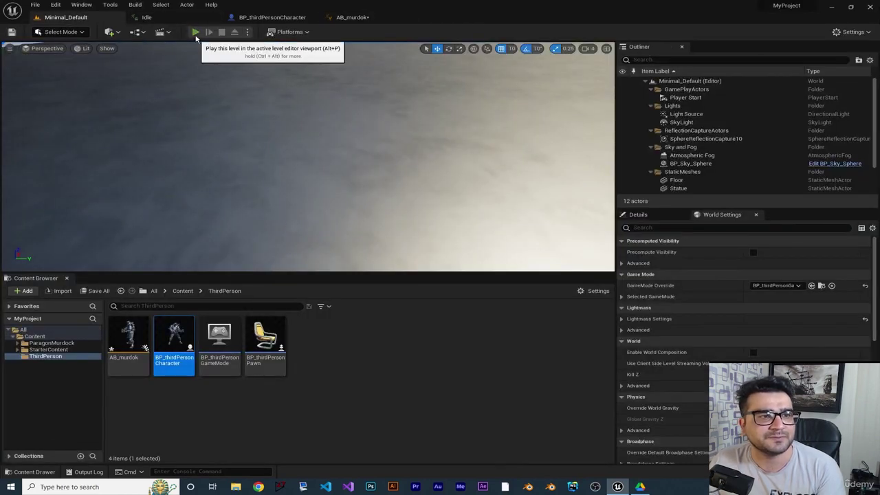
{"action": "left_click", "coordinate": [195, 32]}
{"action": "key", "text": "w"}
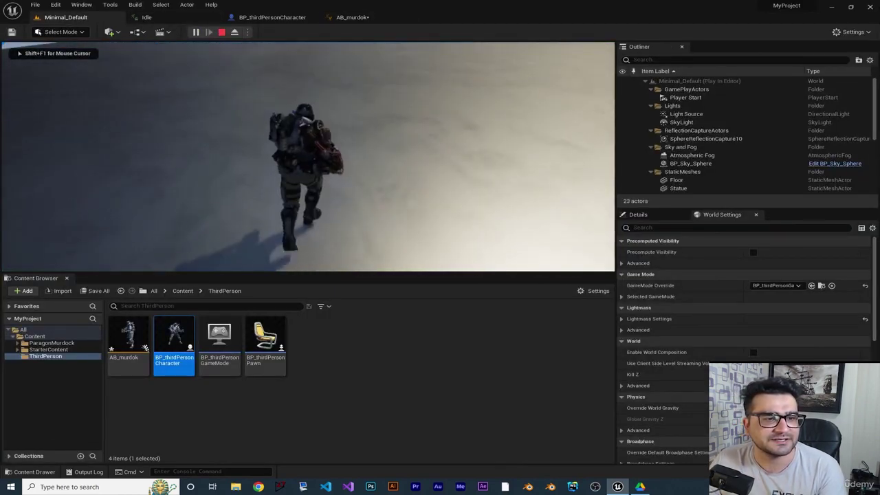
{"action": "key", "text": "d"}
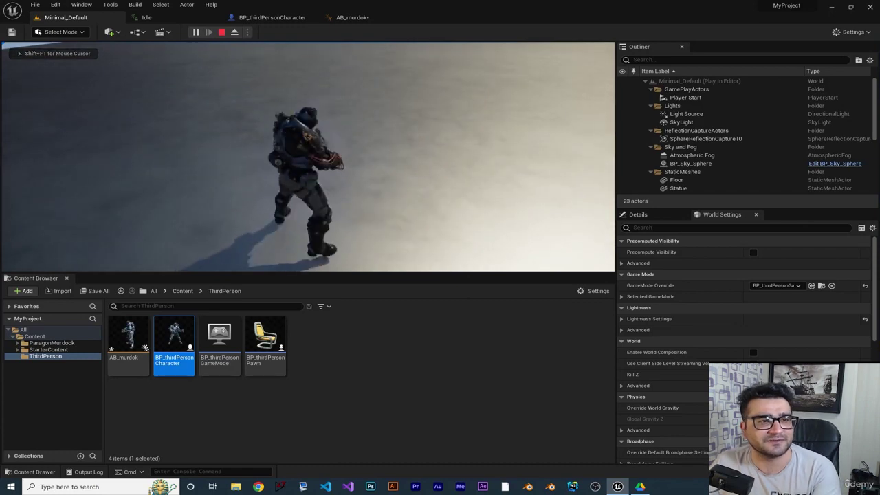
{"action": "key", "text": "shift+F1"}
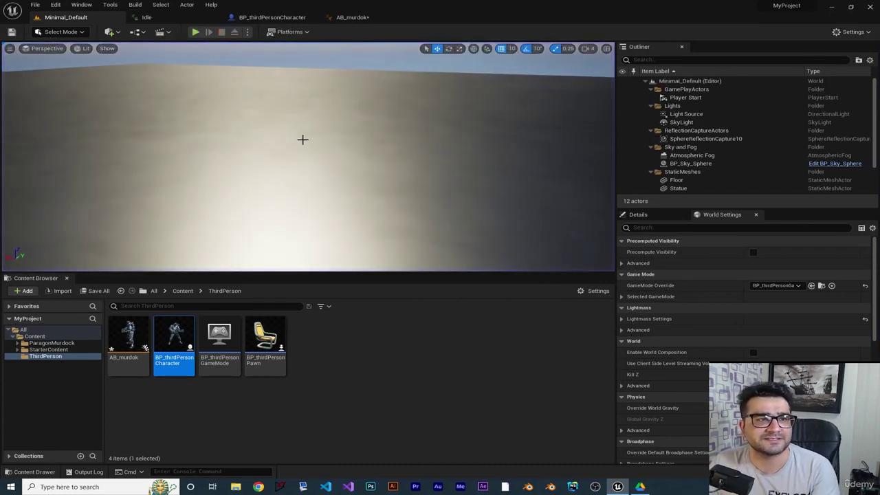
{"action": "left_click", "coordinate": [262, 19]}
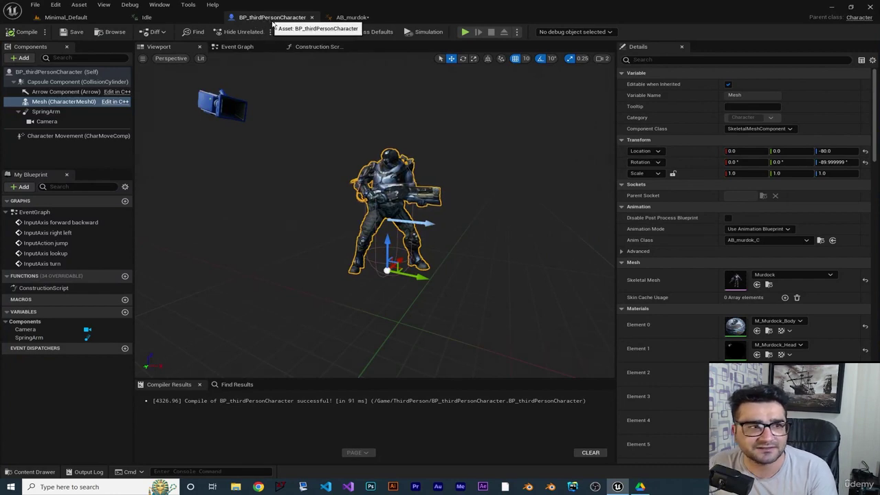
- Select the Character Movement component and enter 400 as its Max Walk Speed
{"action": "left_click", "coordinate": [51, 138]}
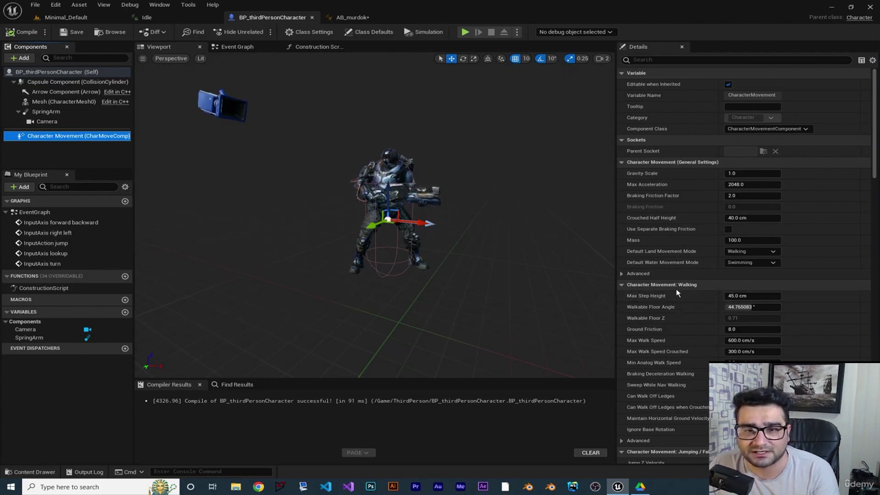
{"action": "left_click", "coordinate": [683, 289]}
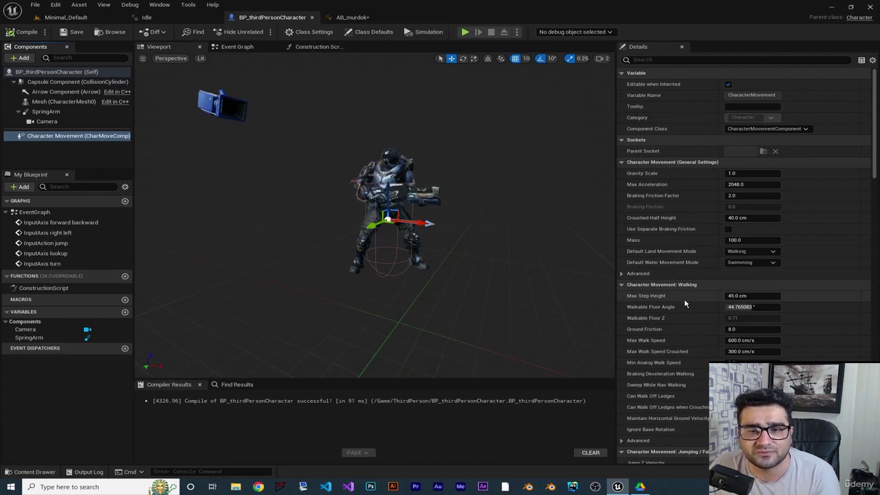
{"action": "left_click", "coordinate": [743, 340]}
{"action": "type", "text": "40"}
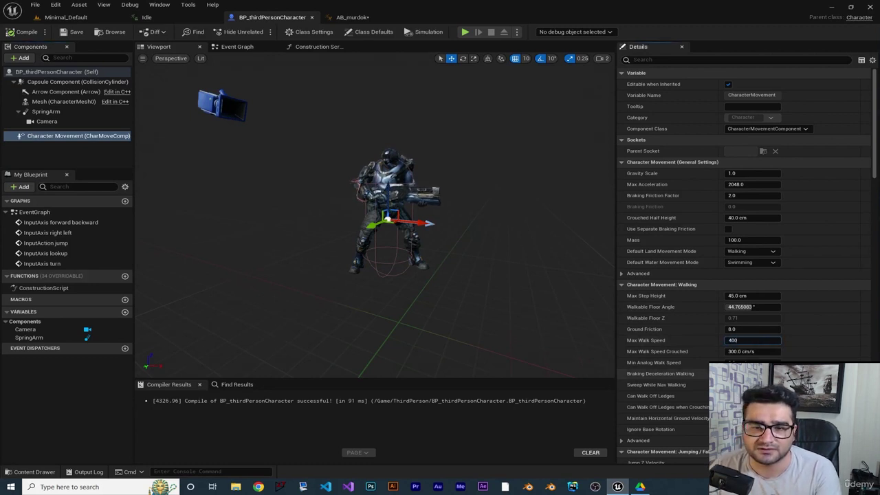
{"action": "type", "text": "0"}
- Compile with Max Walk Speed 400, walk forward and left in a game preview, then reselect Character Movement
{"action": "left_click", "coordinate": [26, 32]}
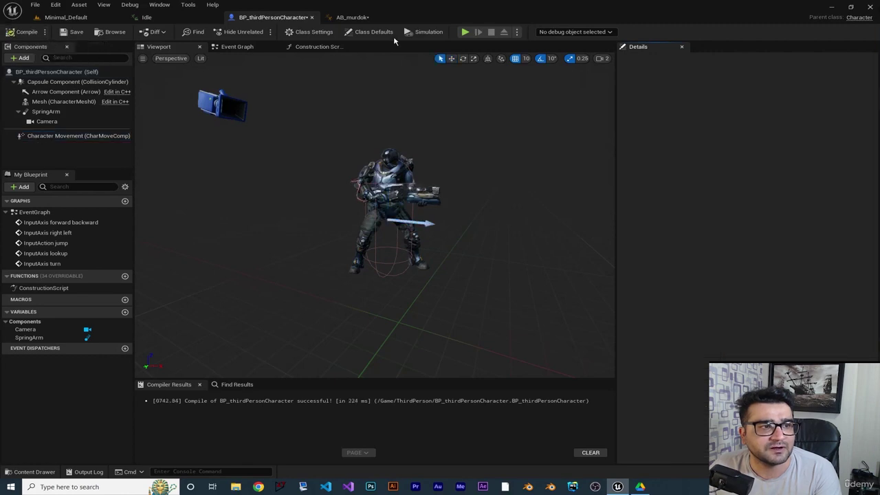
{"action": "left_click", "coordinate": [464, 31]}
{"action": "key", "text": "w"}
{"action": "key", "text": "a"}
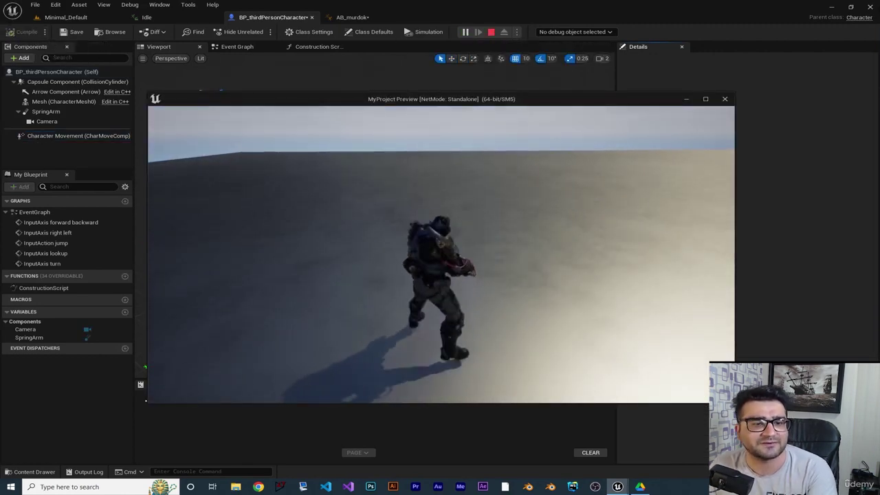
{"action": "key", "text": "Escape"}
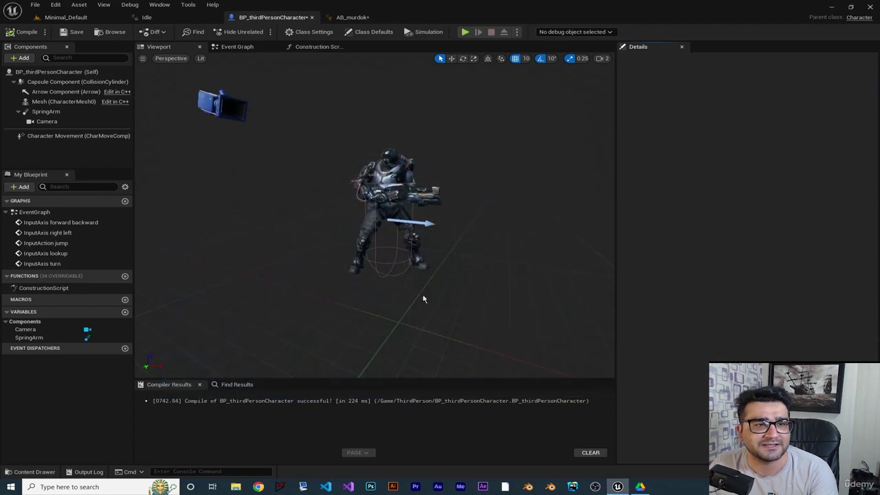
{"action": "left_click", "coordinate": [87, 136]}
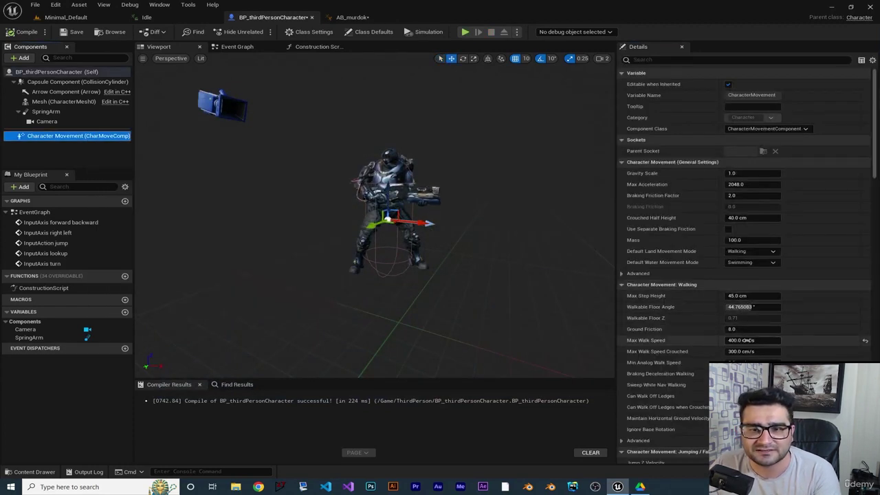
- Recompile with the edited Max Walk Speed, briefly preview the game, and reselect Character Movement
{"action": "left_click", "coordinate": [746, 340]}
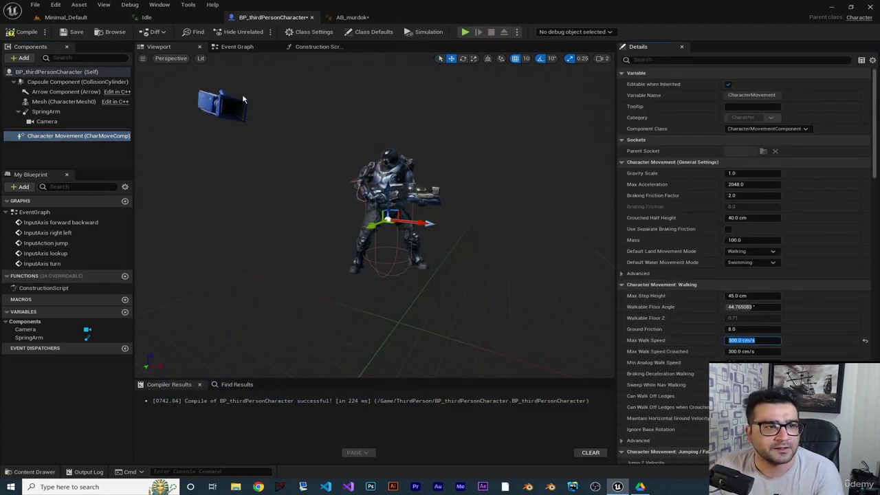
{"action": "left_click", "coordinate": [27, 31]}
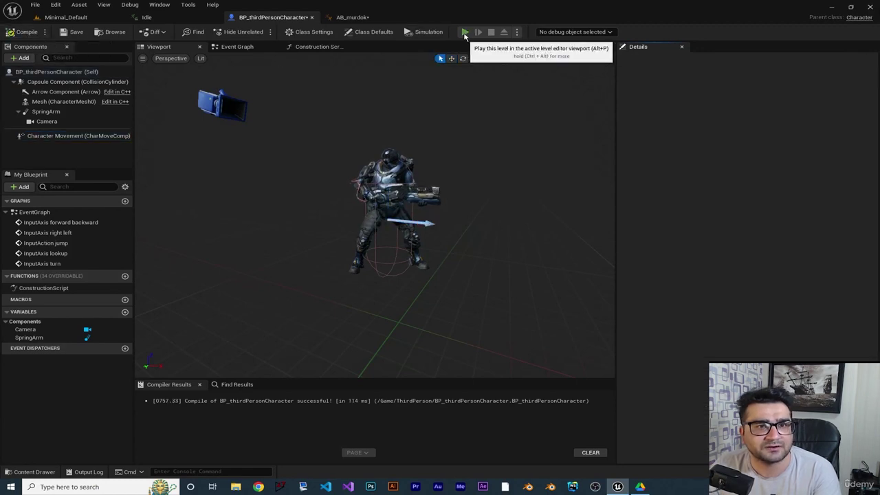
{"action": "left_click", "coordinate": [464, 32]}
{"action": "key", "text": "Escape"}
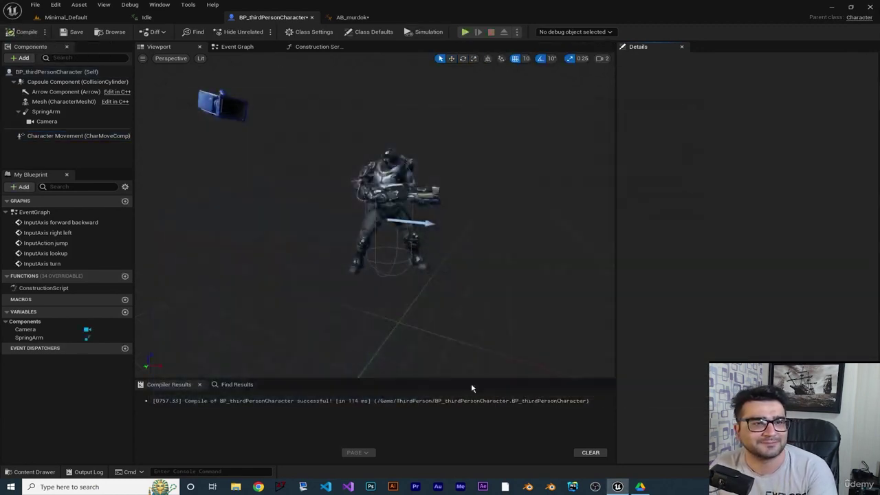
{"action": "left_click", "coordinate": [98, 137]}
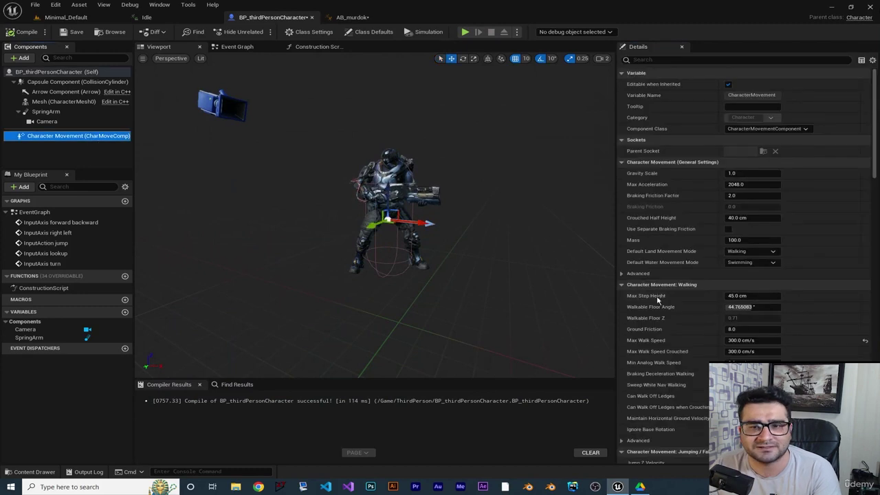
- Set Max Walk Speed to 250, compile, and walk the character forward in a game preview
{"action": "left_click", "coordinate": [748, 341]}
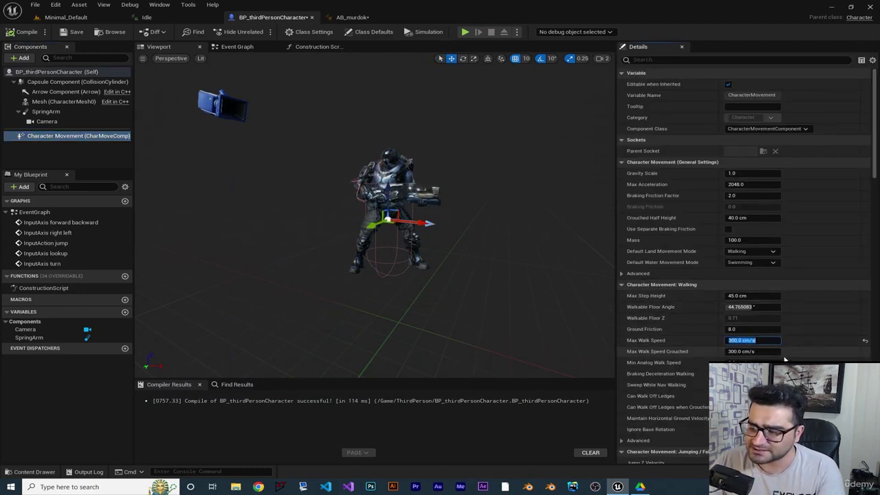
{"action": "type", "text": "250"}
{"action": "key", "text": "Return"}
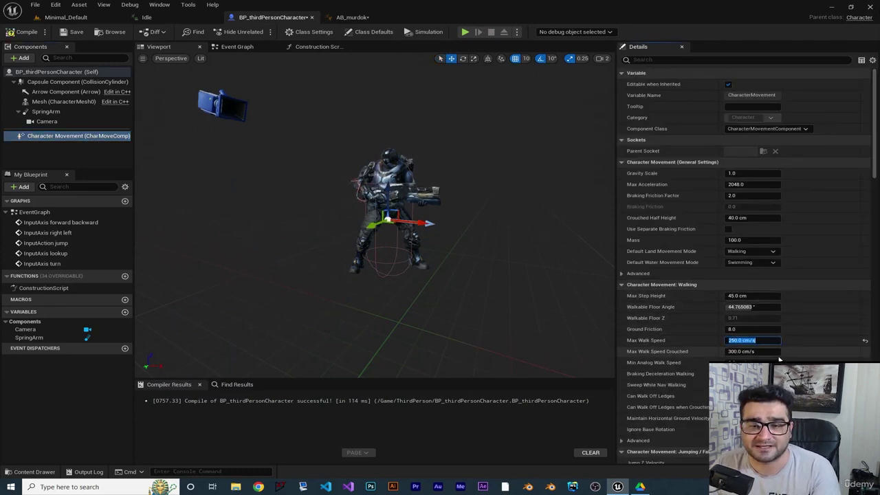
{"action": "left_click", "coordinate": [22, 32]}
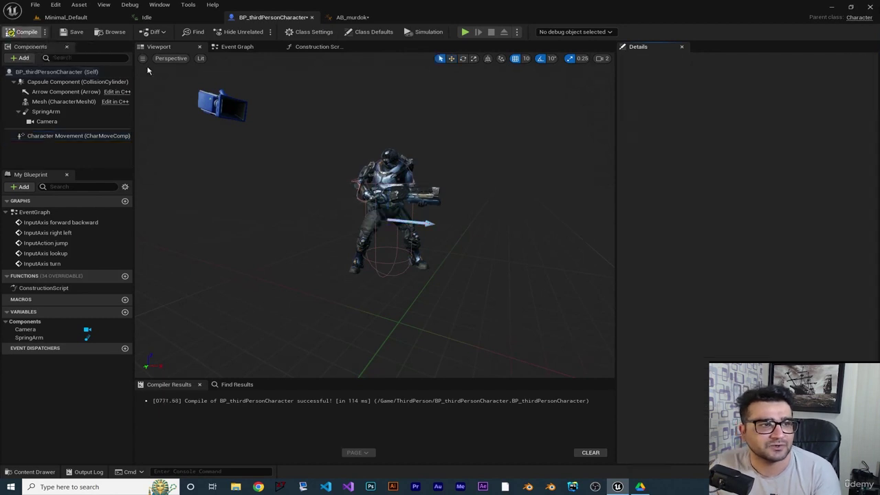
{"action": "left_click", "coordinate": [465, 32]}
{"action": "left_click", "coordinate": [474, 305]}
{"action": "key", "text": "w"}
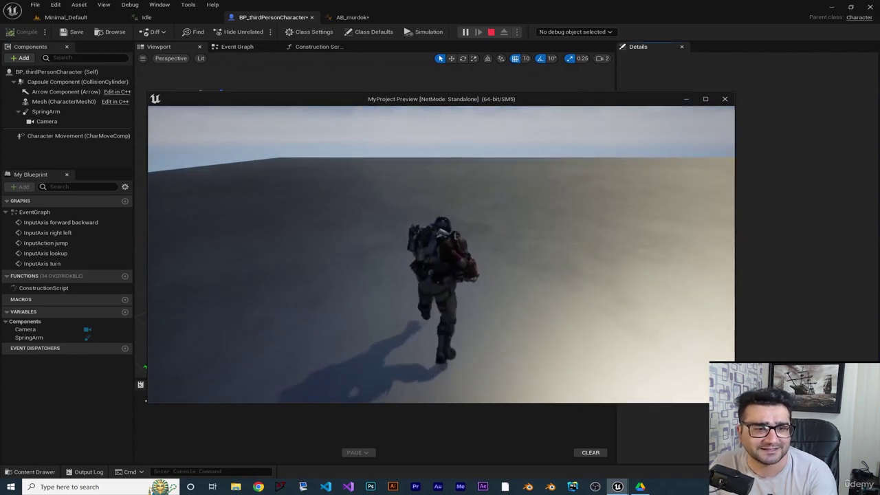
{"action": "key", "text": "Escape"}
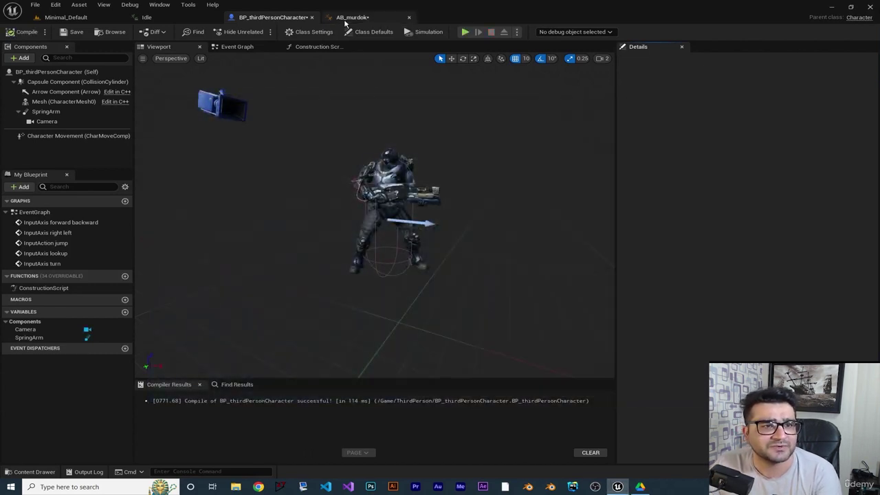
- Retype Max Walk Speed starting with 2, compile, test walking forward and right, then reselect Character Movement
{"action": "left_click", "coordinate": [60, 136]}
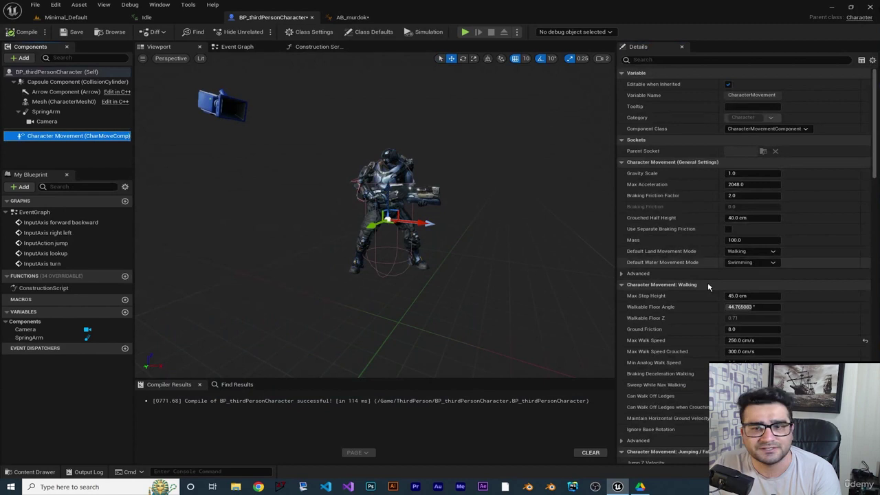
{"action": "left_click", "coordinate": [752, 340]}
{"action": "type", "text": "200"}
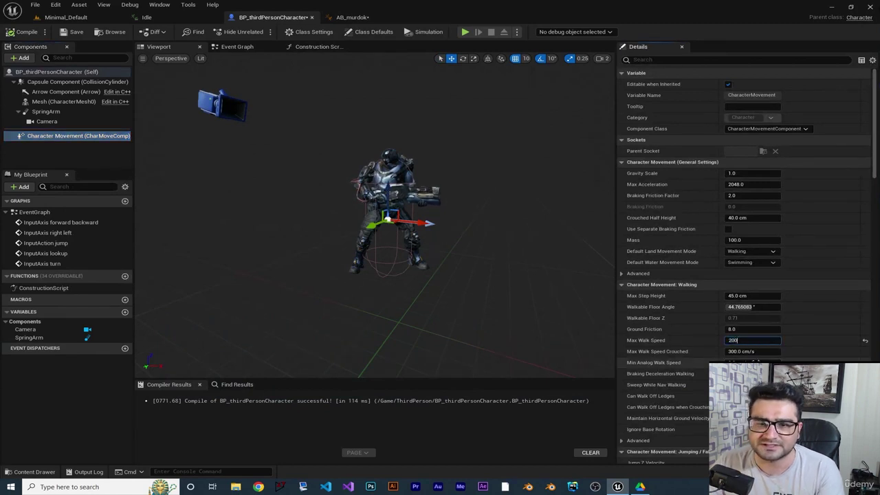
{"action": "left_click", "coordinate": [26, 31]}
{"action": "left_click", "coordinate": [464, 32]}
{"action": "key", "text": "w"}
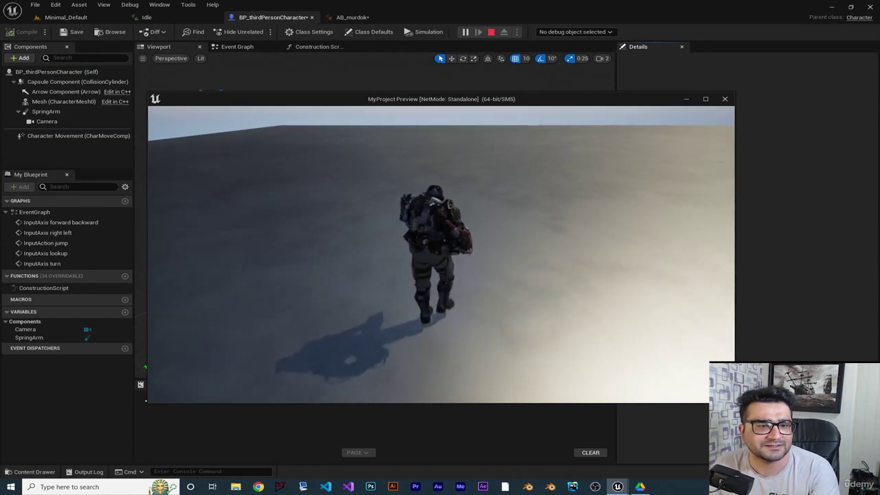
{"action": "key", "text": "d"}
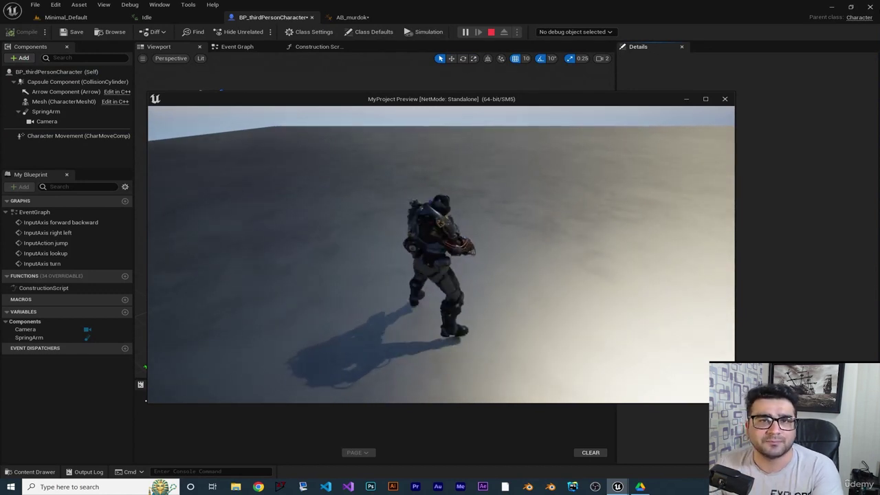
{"action": "key", "text": "Escape"}
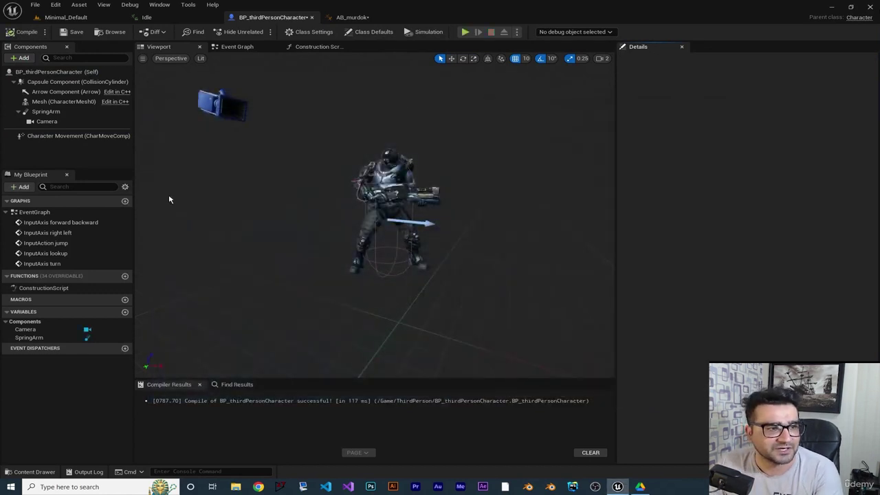
{"action": "left_click", "coordinate": [55, 135]}
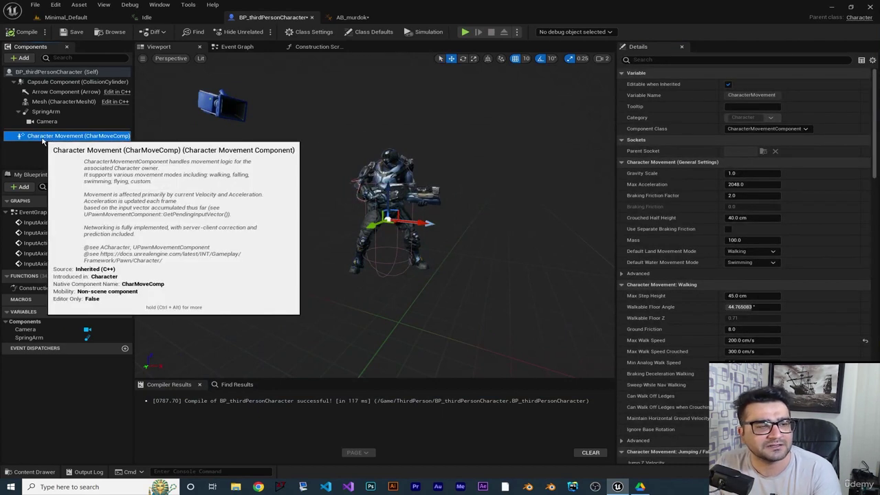
- Make a final Max Walk Speed edit, then filter Murdock's Animations folder by 'walk' in the Content Drawer
{"action": "left_click", "coordinate": [732, 340]}
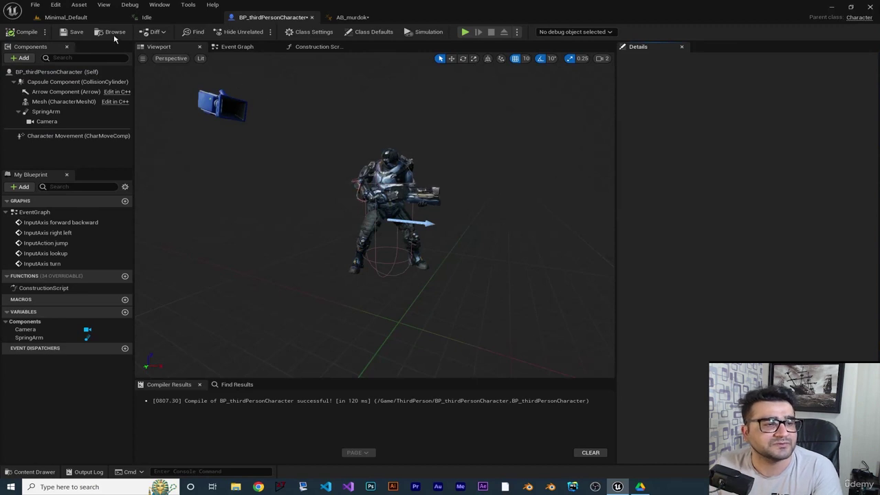
{"action": "left_click", "coordinate": [34, 472]}
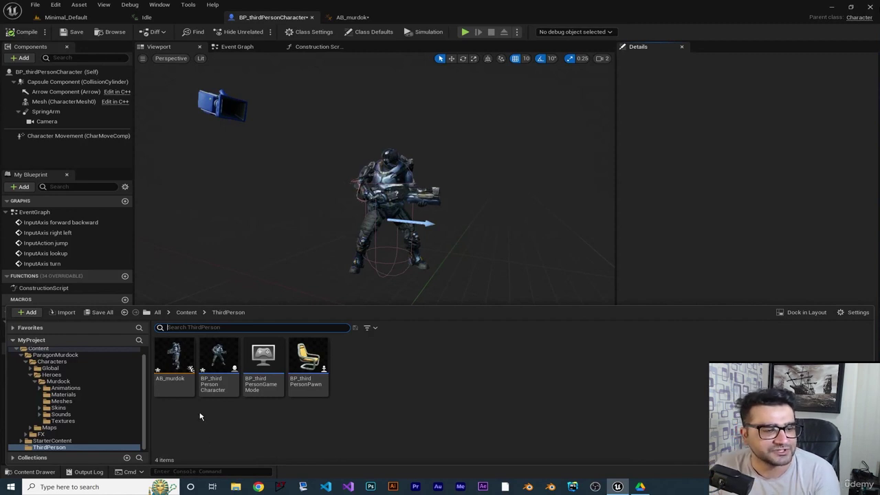
{"action": "left_click", "coordinate": [65, 388]}
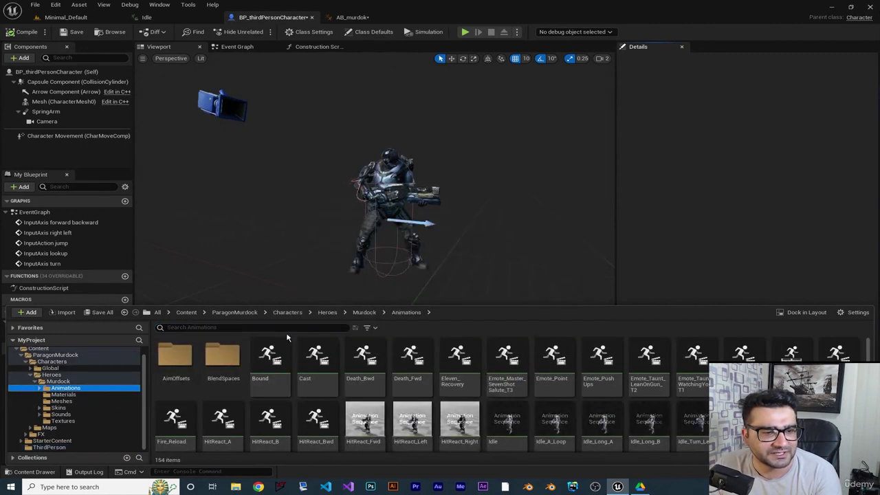
{"action": "type", "text": "walk"}
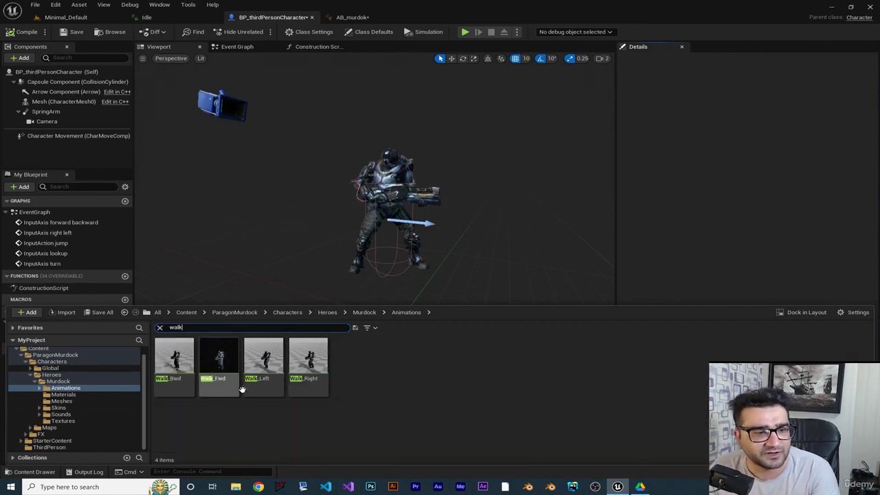
- Open Walk_Fwd, set its Rate Scale to 2.0 in Asset Details, and save the animation
{"action": "double_click", "coordinate": [219, 359]}
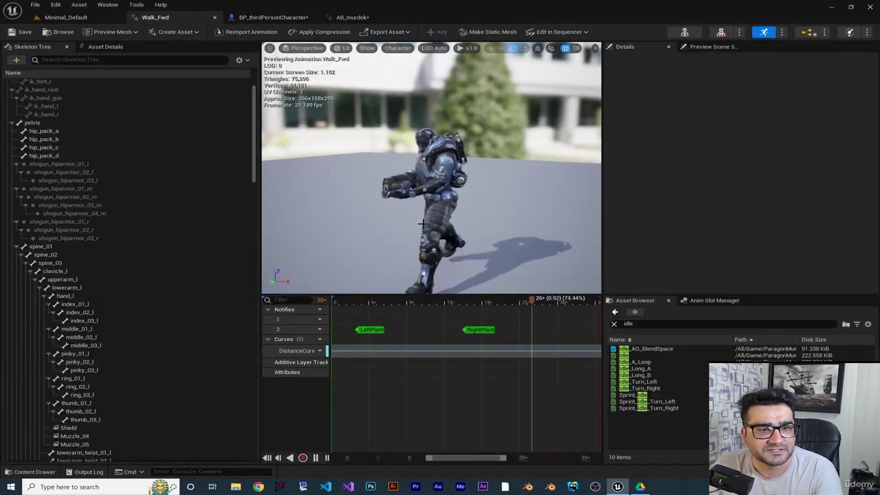
{"action": "left_click", "coordinate": [104, 47]}
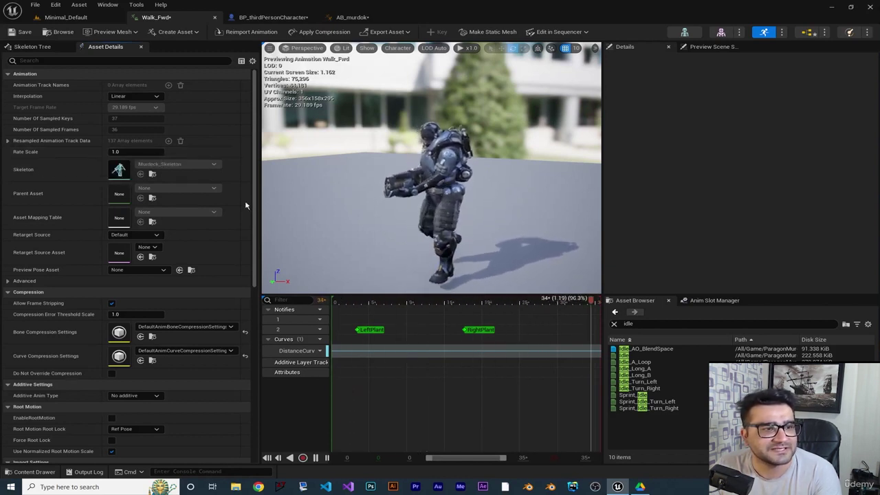
{"action": "left_click", "coordinate": [131, 151]}
{"action": "type", "text": "2"}
{"action": "key", "text": "Return"}
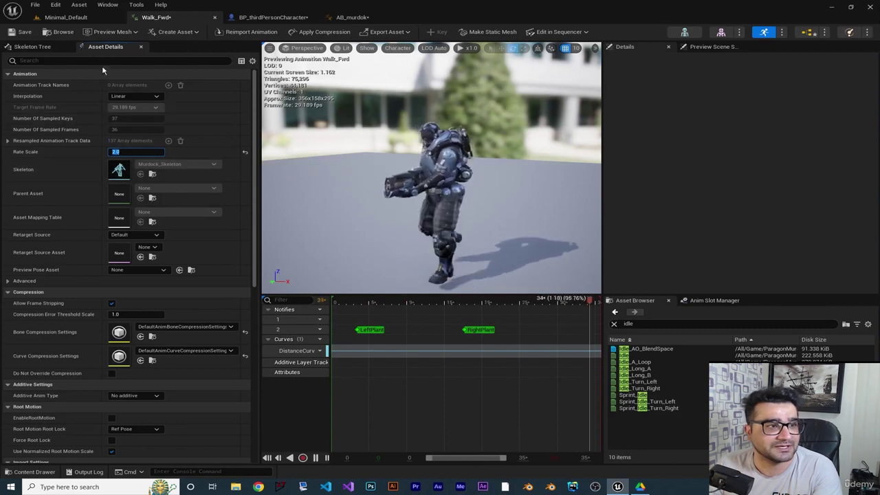
{"action": "left_click", "coordinate": [11, 33]}
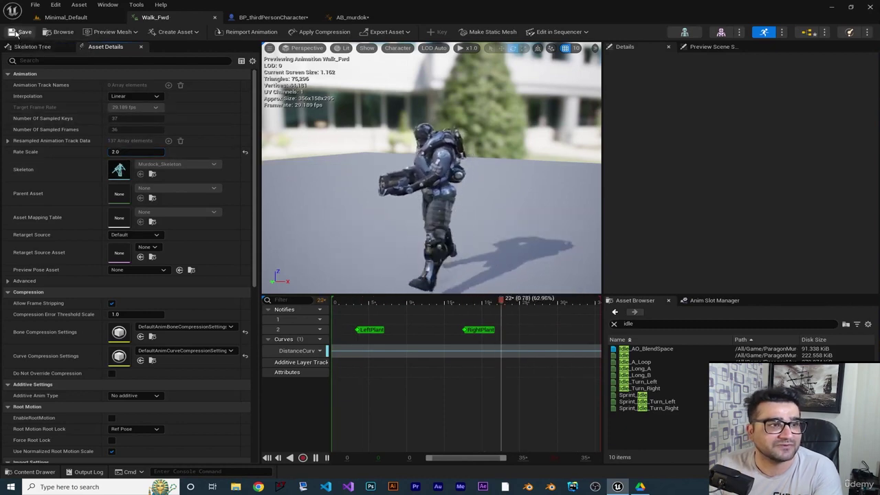
- Playtest Minimal_Default, walking right and forward with the faster animation, then return to BP_thirdPersonCharacter
{"action": "left_click", "coordinate": [96, 17]}
{"action": "left_click", "coordinate": [195, 32]}
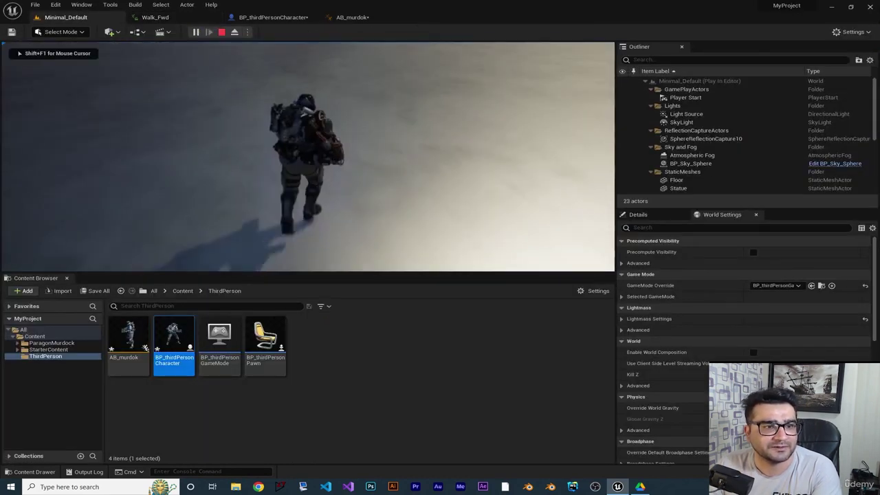
{"action": "key", "text": "d"}
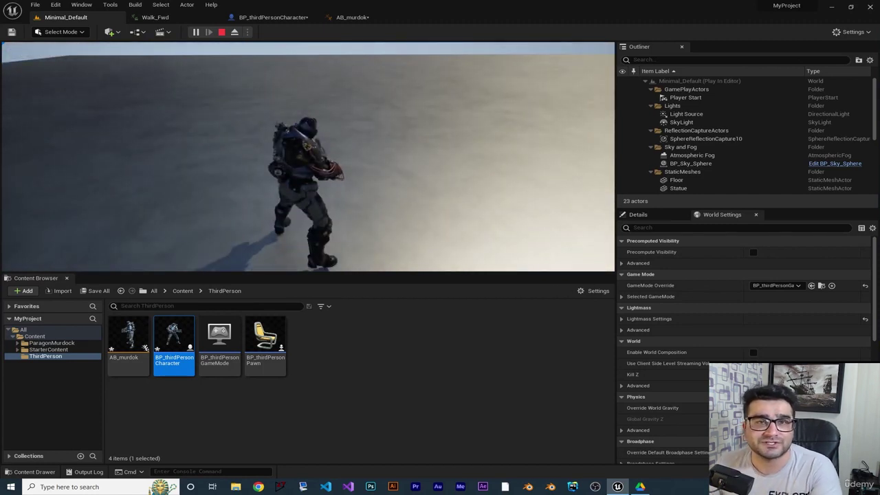
{"action": "key", "text": "w"}
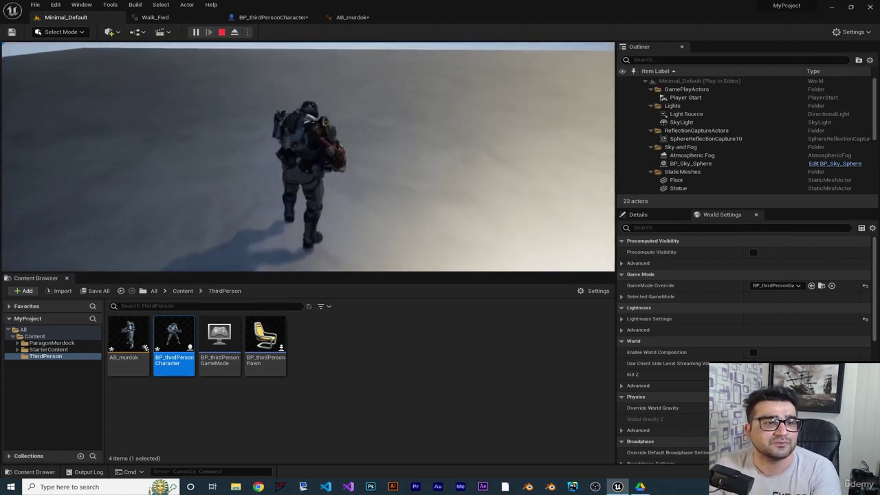
{"action": "key", "text": "Escape"}
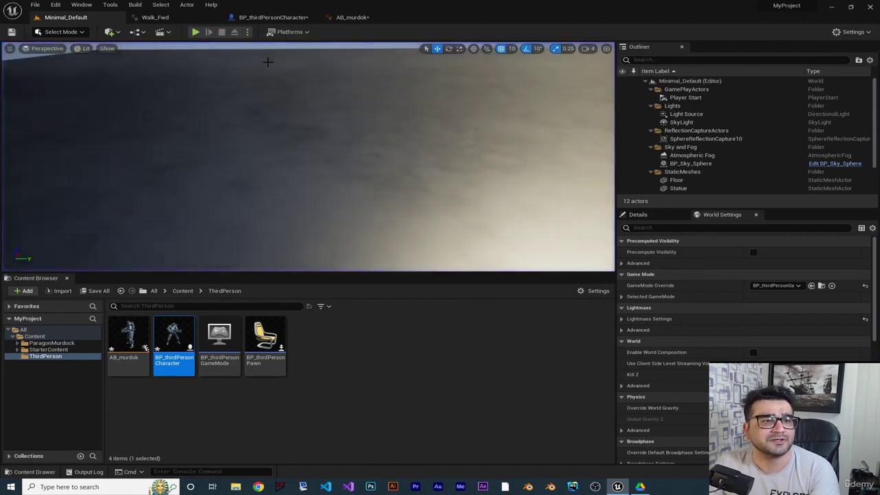
{"action": "left_click", "coordinate": [275, 18]}
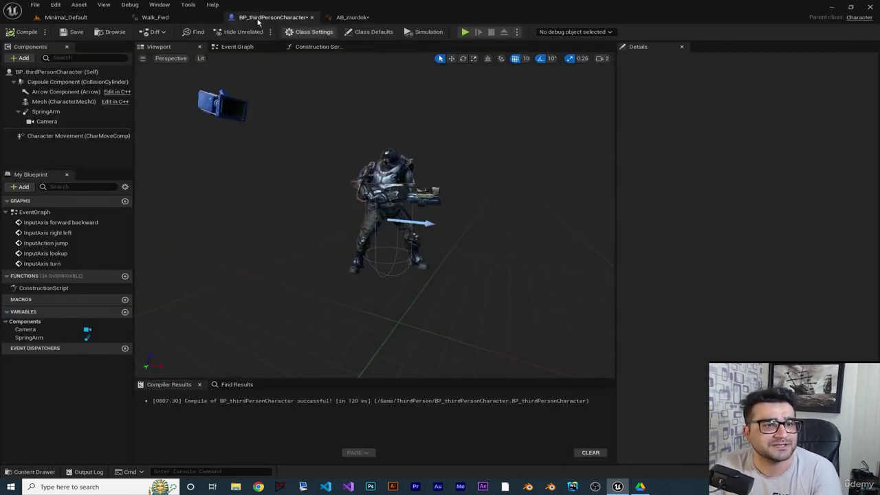
- Reset the Walk_Fwd animation's Rate Scale to 1.0
{"action": "left_click", "coordinate": [180, 18]}
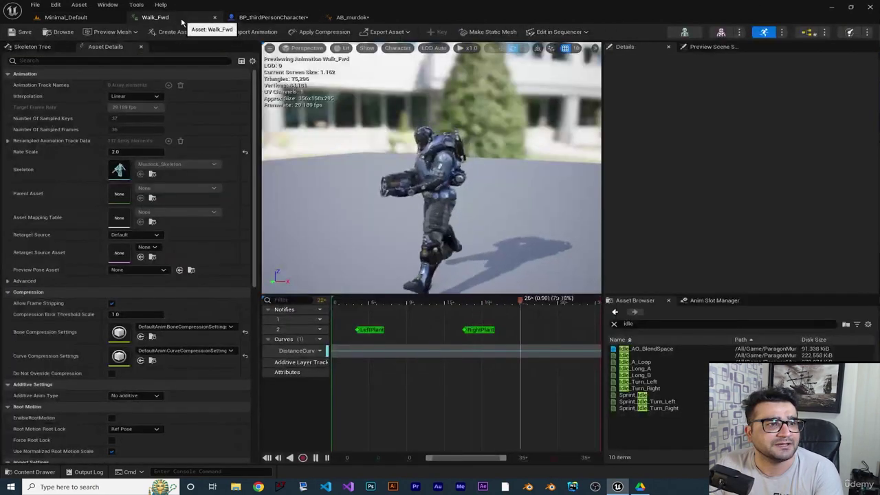
{"action": "left_click", "coordinate": [134, 152]}
{"action": "type", "text": "1"}
{"action": "key", "text": "Return"}
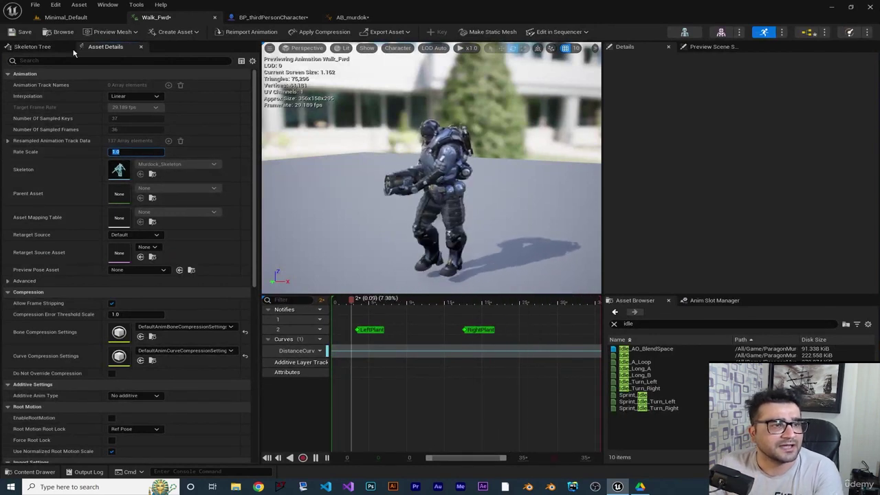
- Select BP_thirdPersonCharacter's Character Movement component and begin changing Max Walk Speed to 180
{"action": "left_click", "coordinate": [66, 17]}
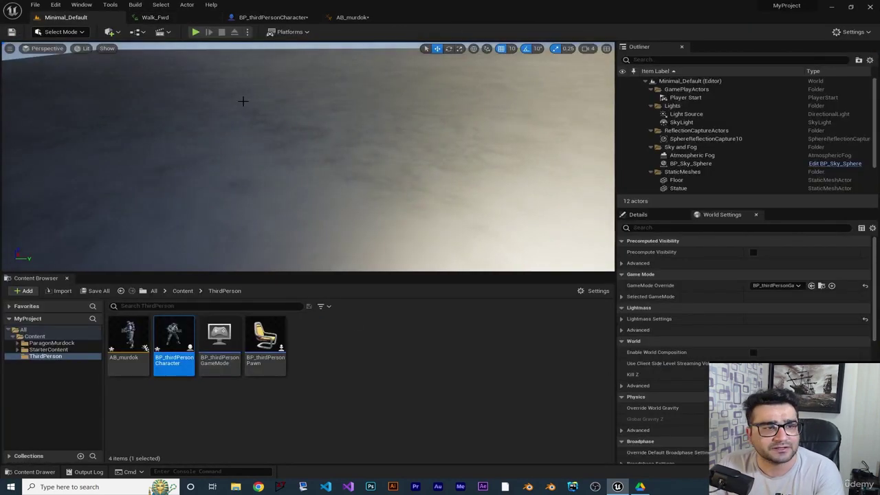
{"action": "left_click", "coordinate": [271, 16]}
{"action": "left_click", "coordinate": [77, 135]}
{"action": "left_click", "coordinate": [742, 340]}
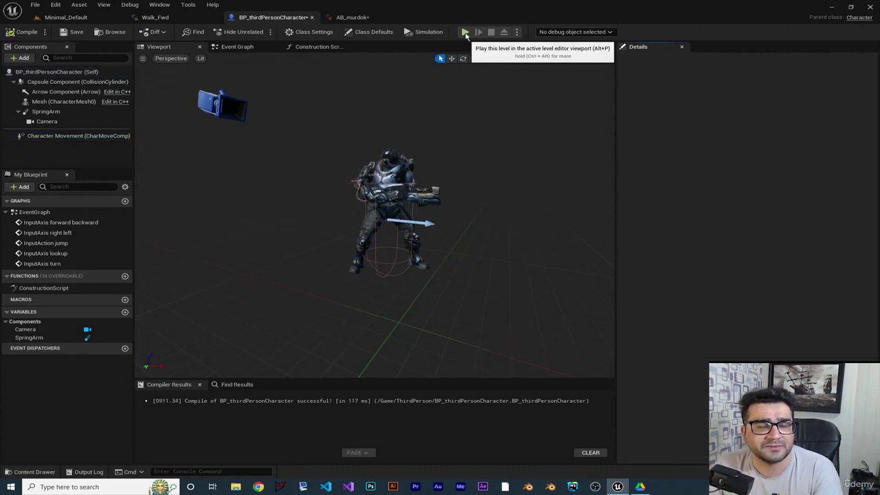
- Launch the standalone game preview and walk the character forward to check for sliding
{"action": "left_click", "coordinate": [465, 31]}
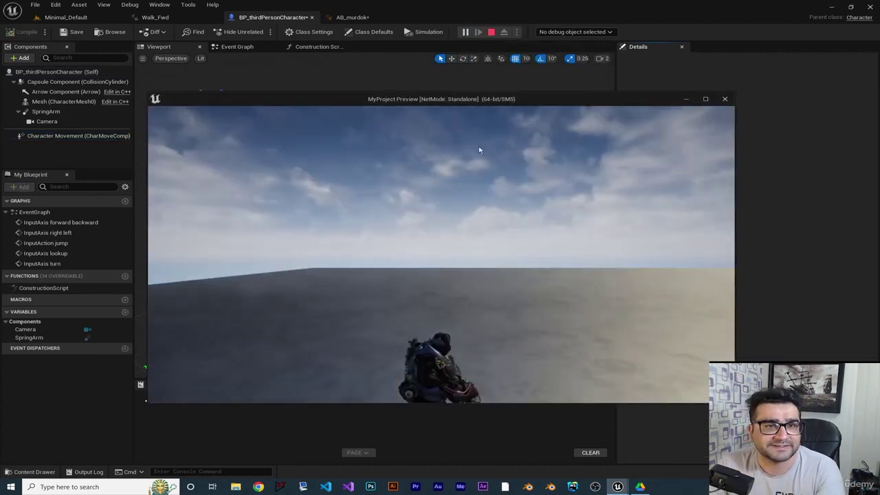
{"action": "key", "text": "w"}
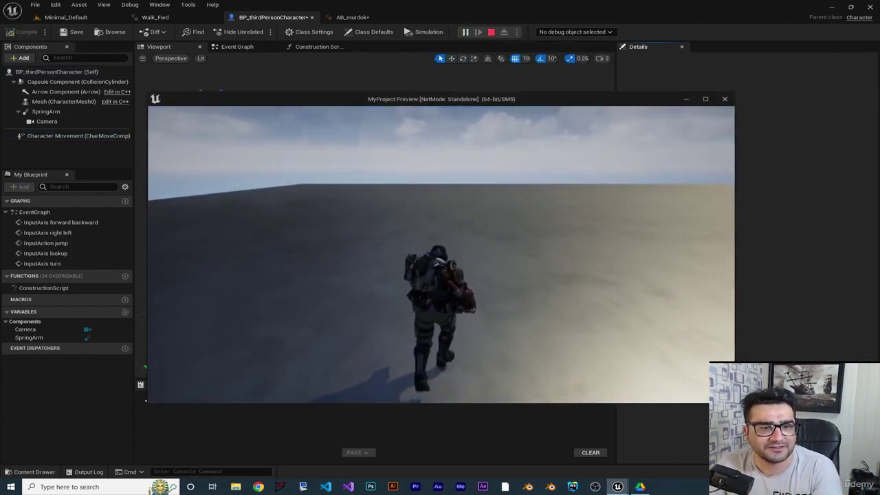